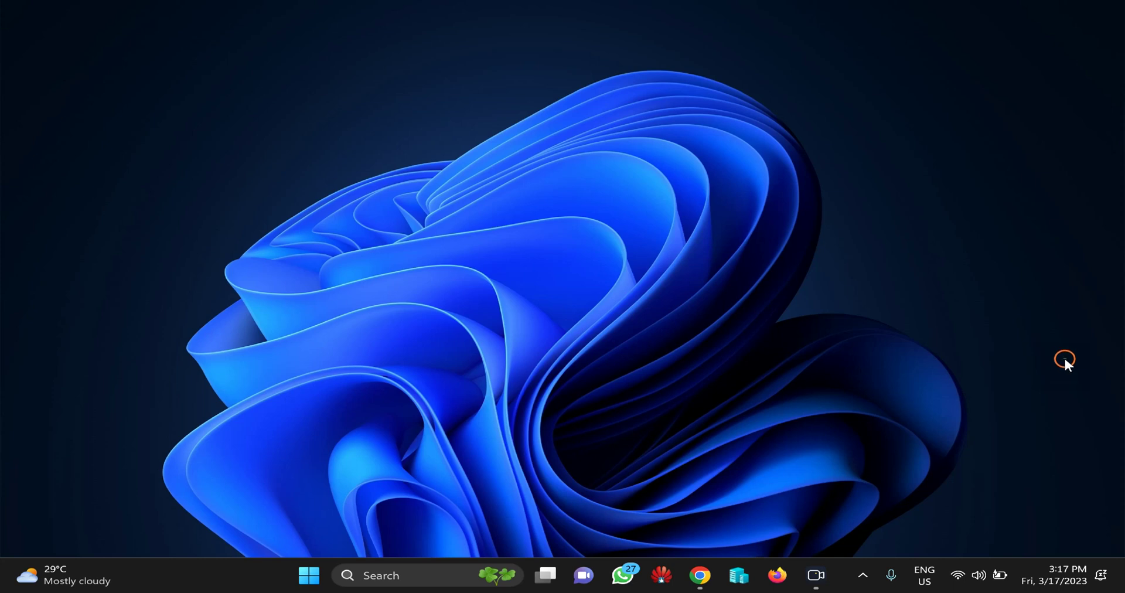
- Search the Start menu for Edge, launch Microsoft Edge and open its Settings and more menu
{"action": "left_click", "coordinate": [315, 586]}
{"action": "type", "text": "ed"}
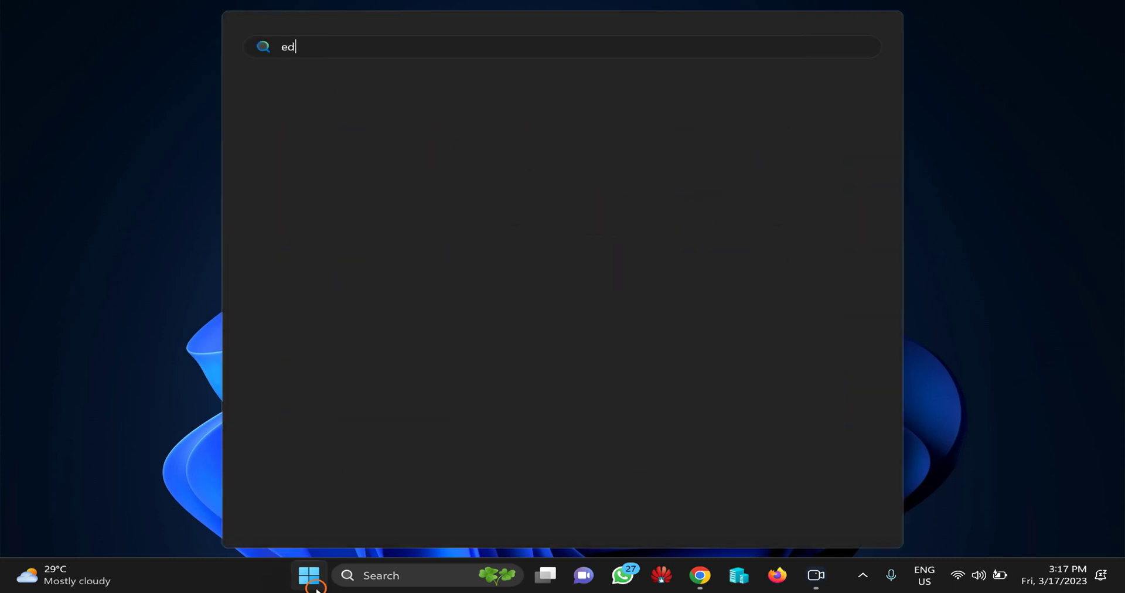
{"action": "type", "text": "e"}
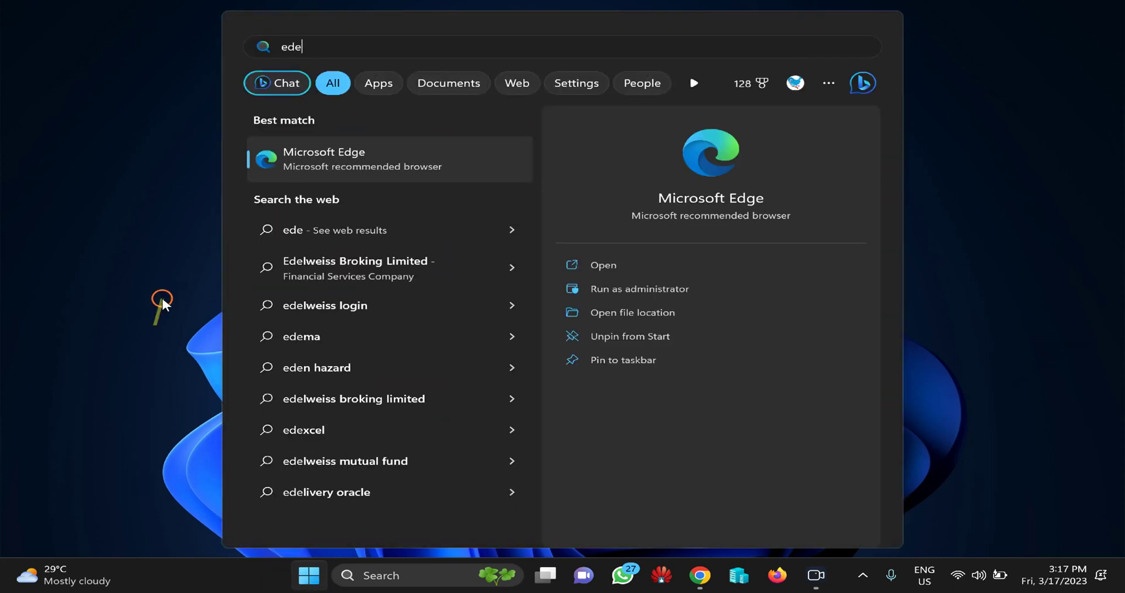
{"action": "left_click", "coordinate": [344, 166]}
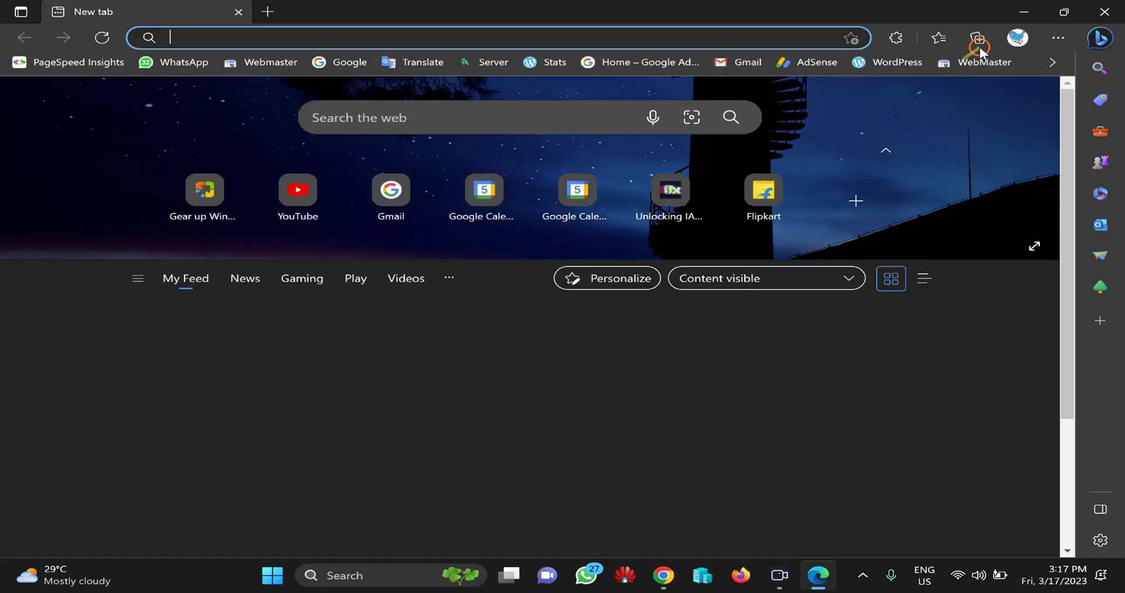
{"action": "left_click", "coordinate": [1059, 41]}
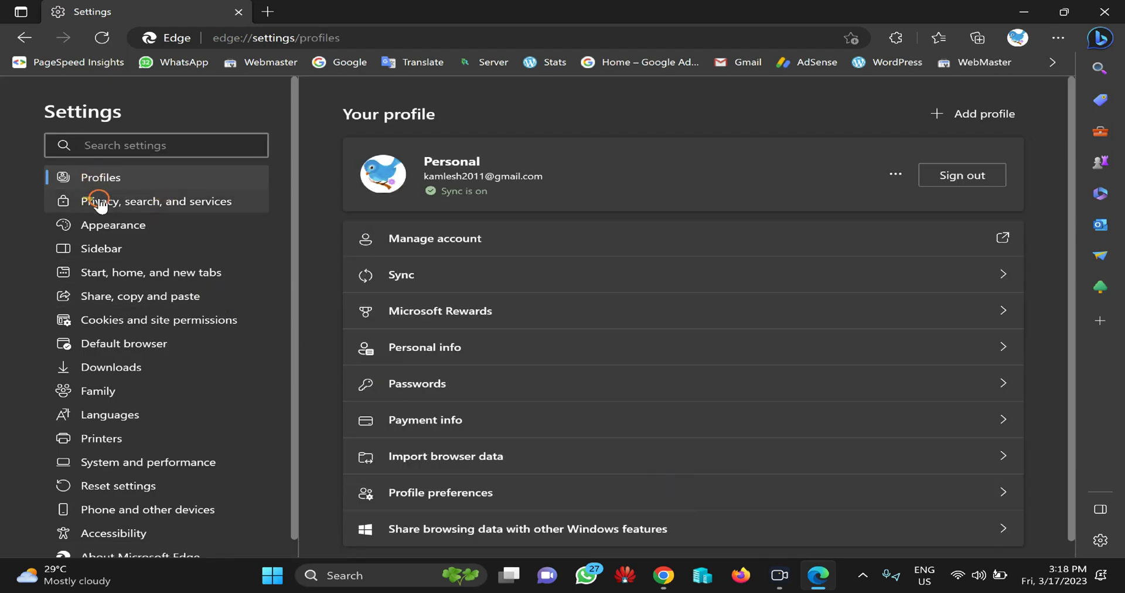
- Go to Privacy, search, and services and scroll down to Enhance your security on the web
{"action": "left_click", "coordinate": [145, 208]}
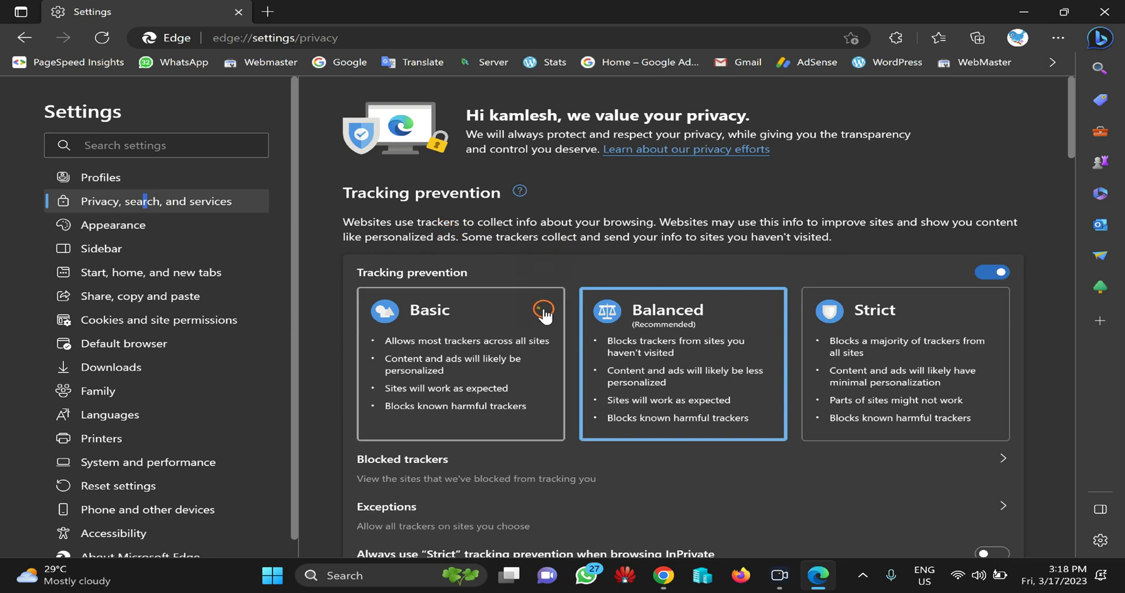
{"action": "scroll", "coordinate": [540, 307], "scroll_direction": "down", "scroll_amount": 6}
{"action": "scroll", "coordinate": [541, 314], "scroll_direction": "down", "scroll_amount": 9}
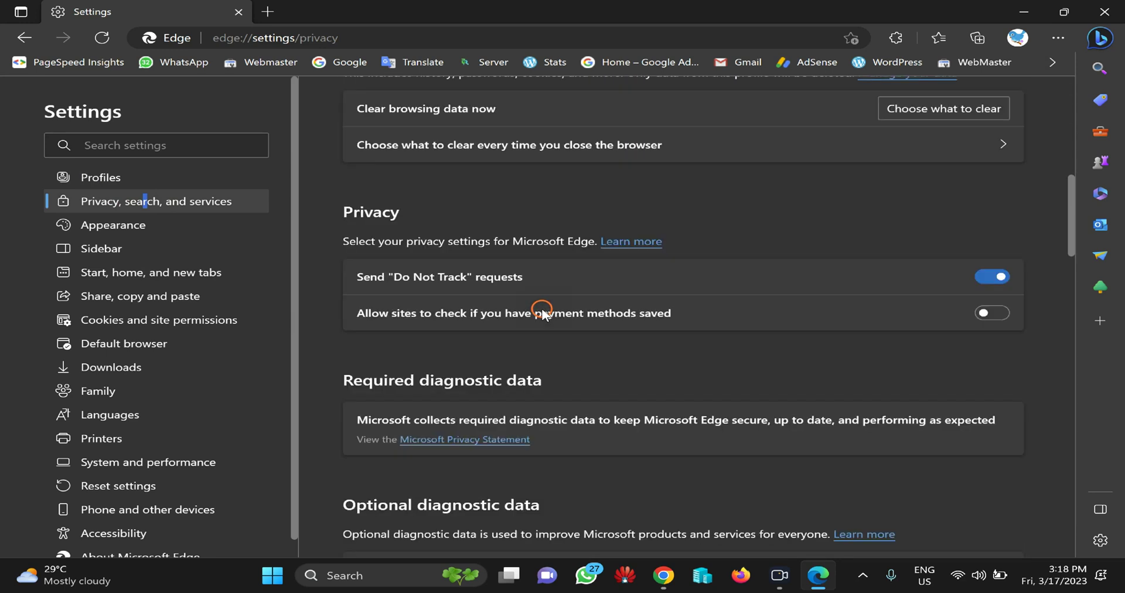
{"action": "scroll", "coordinate": [541, 313], "scroll_direction": "down", "scroll_amount": 5}
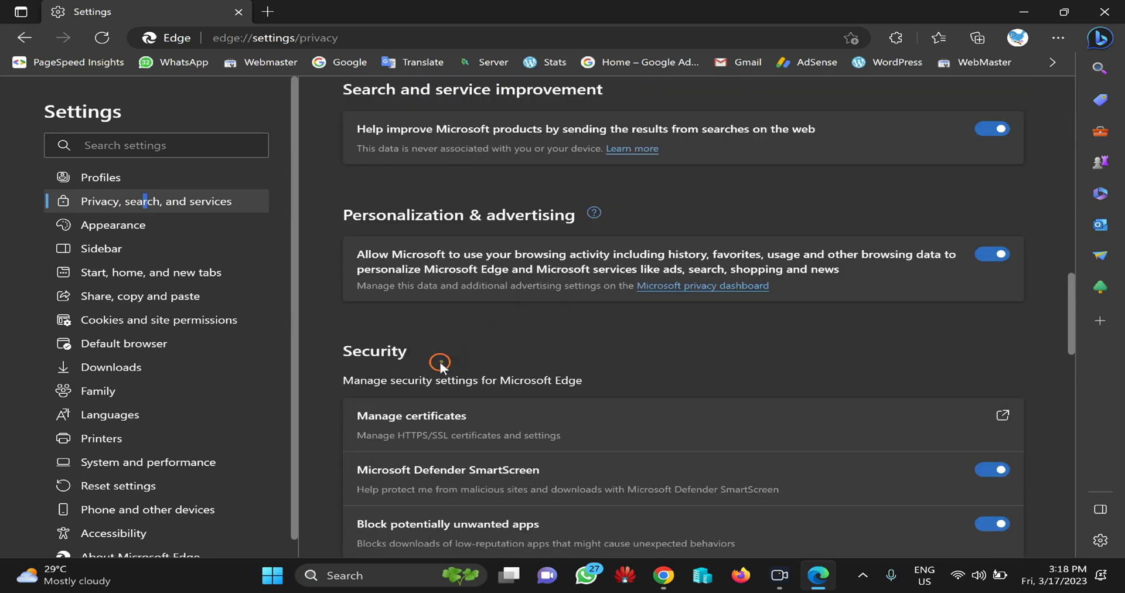
{"action": "scroll", "coordinate": [452, 352], "scroll_direction": "down", "scroll_amount": 2}
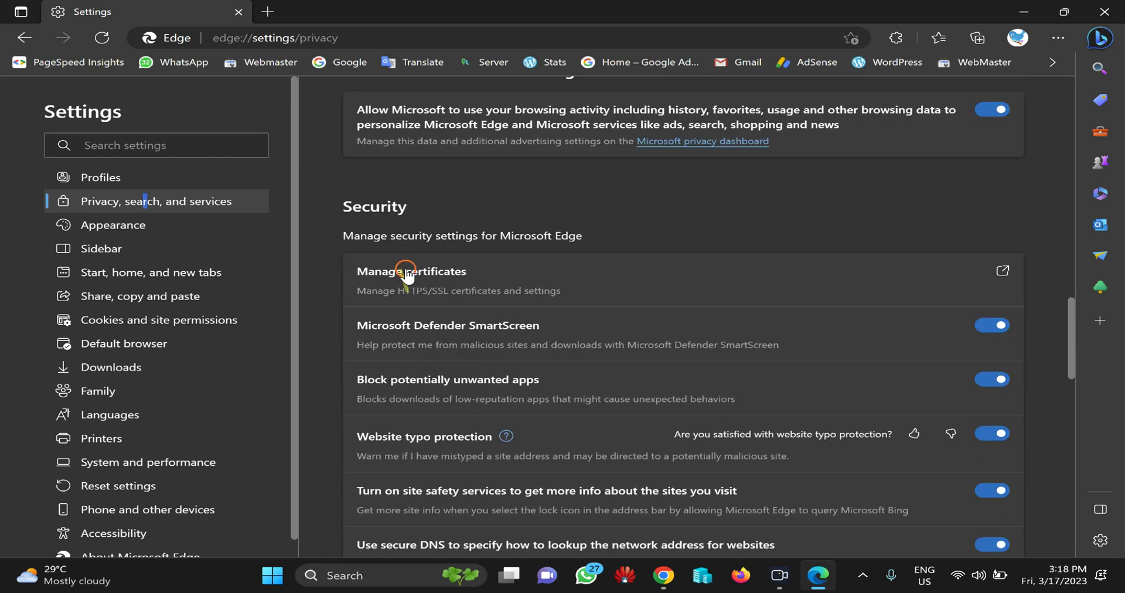
{"action": "left_click_drag", "start_coordinate": [319, 201], "coordinate": [452, 198]}
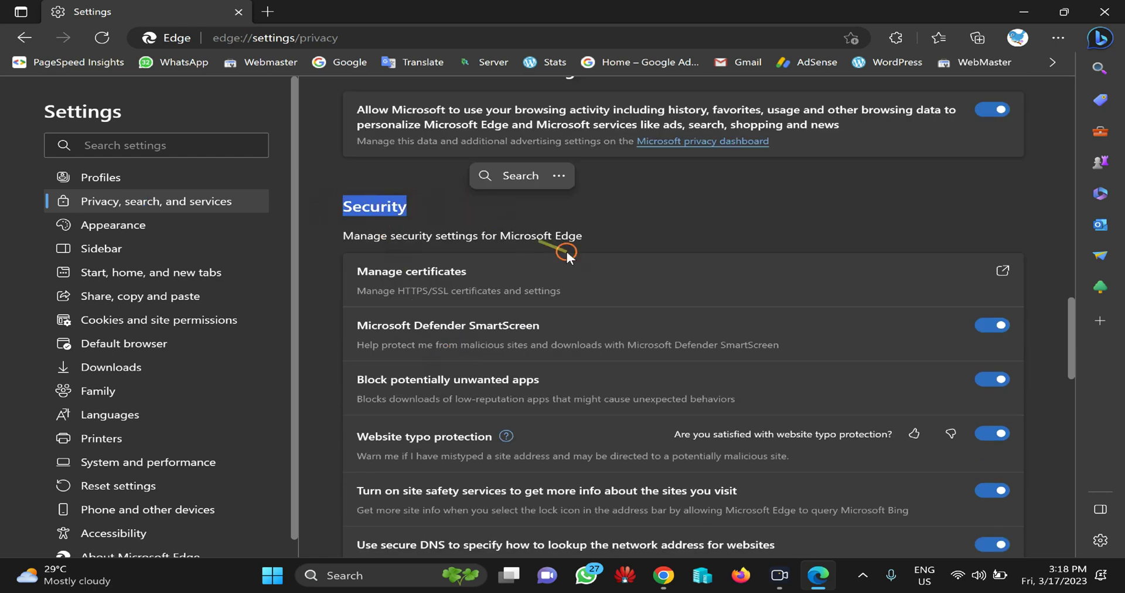
{"action": "scroll", "coordinate": [571, 296], "scroll_direction": "down", "scroll_amount": 1}
{"action": "scroll", "coordinate": [571, 300], "scroll_direction": "down", "scroll_amount": 2}
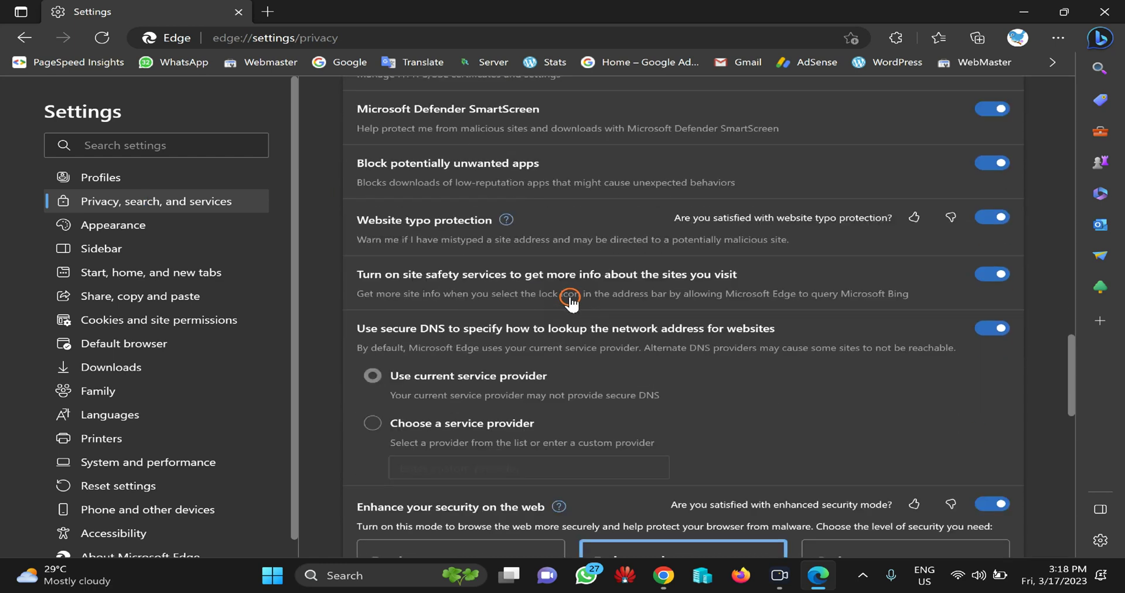
{"action": "scroll", "coordinate": [570, 300], "scroll_direction": "down", "scroll_amount": 4}
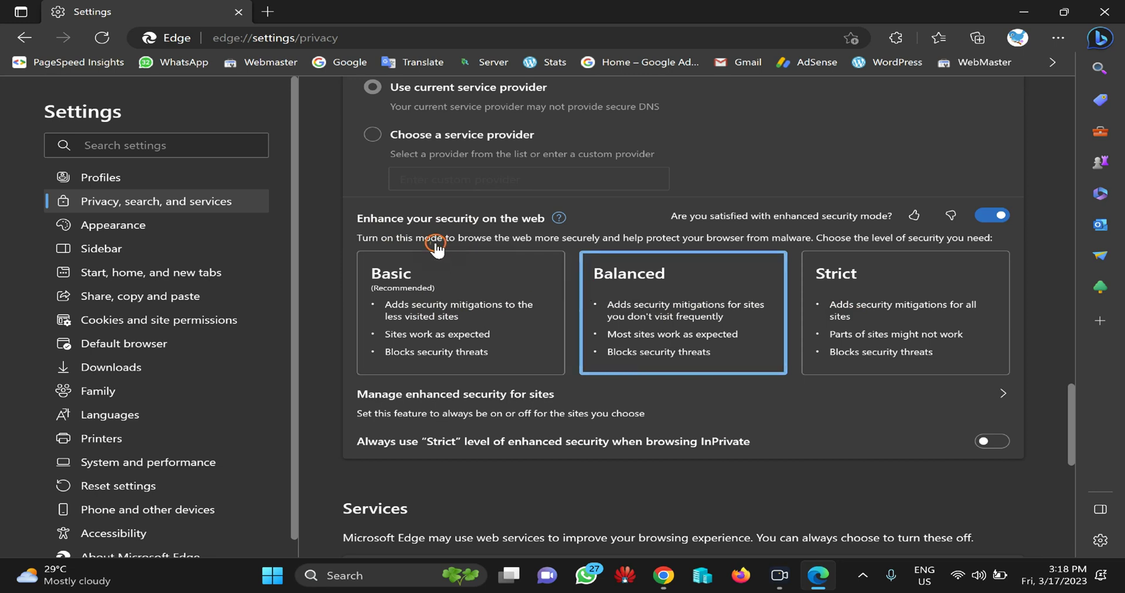
- Review the Basic, Balanced and Strict security level cards, then close Edge
{"action": "scroll", "coordinate": [437, 250], "scroll_direction": "up", "scroll_amount": 2}
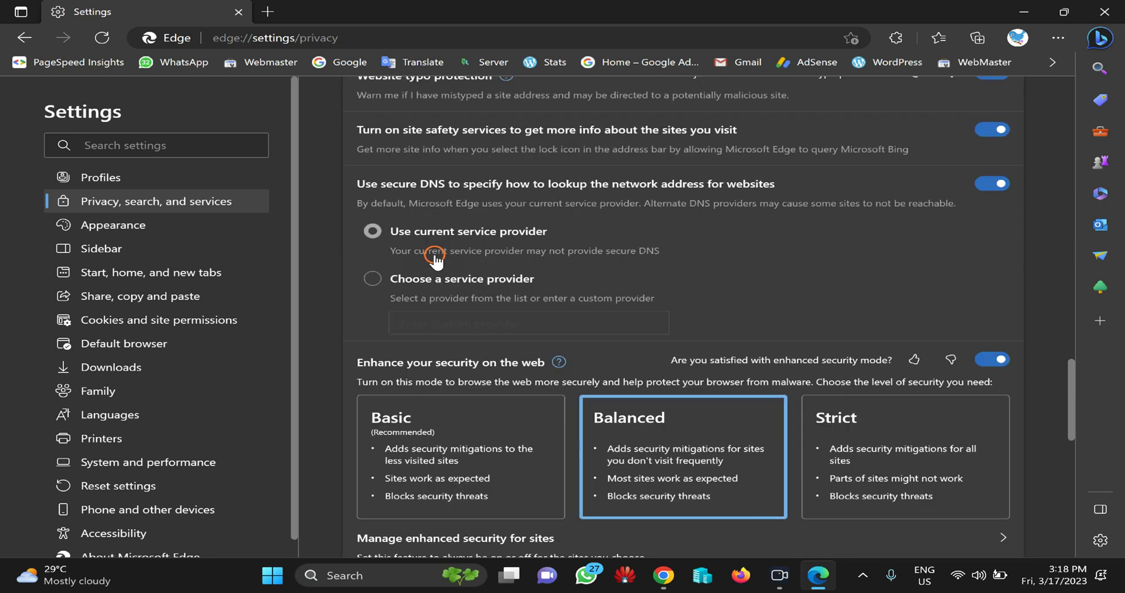
{"action": "scroll", "coordinate": [435, 258], "scroll_direction": "down", "scroll_amount": 1}
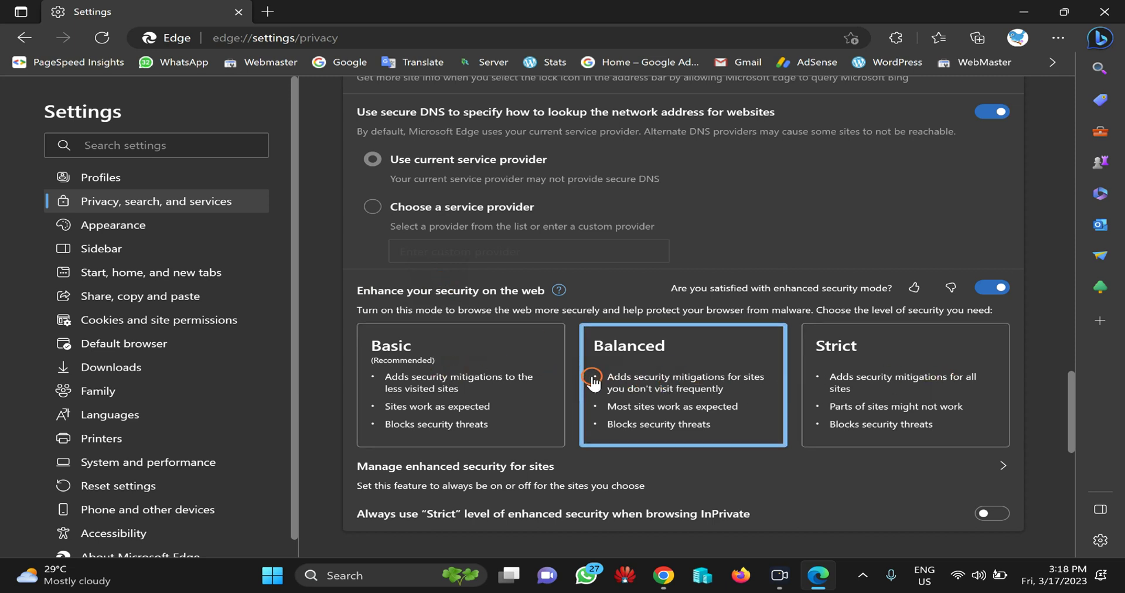
{"action": "scroll", "coordinate": [557, 381], "scroll_direction": "down", "scroll_amount": 2}
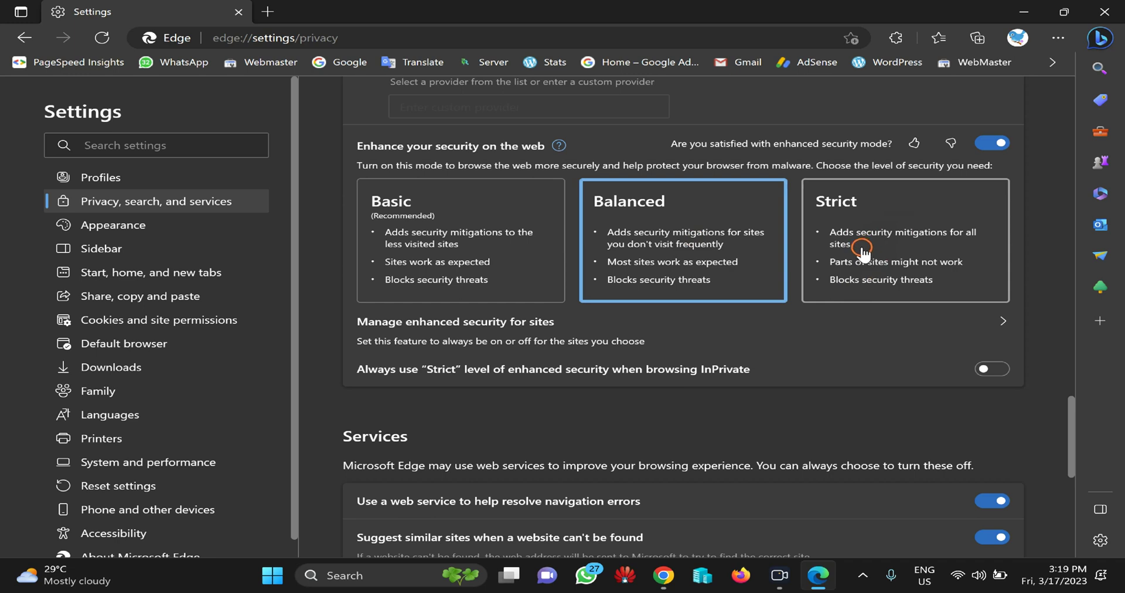
{"action": "left_click", "coordinate": [1105, 12]}
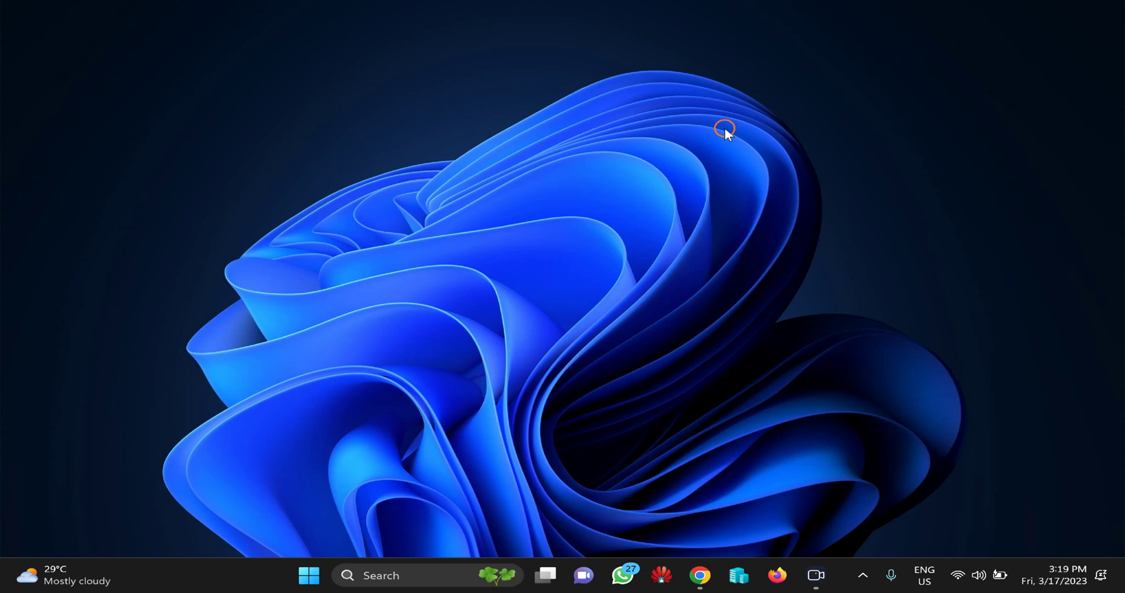
- Launch Registry Editor via a 'regedit' search and approve the permission prompt
{"action": "left_click", "coordinate": [309, 576]}
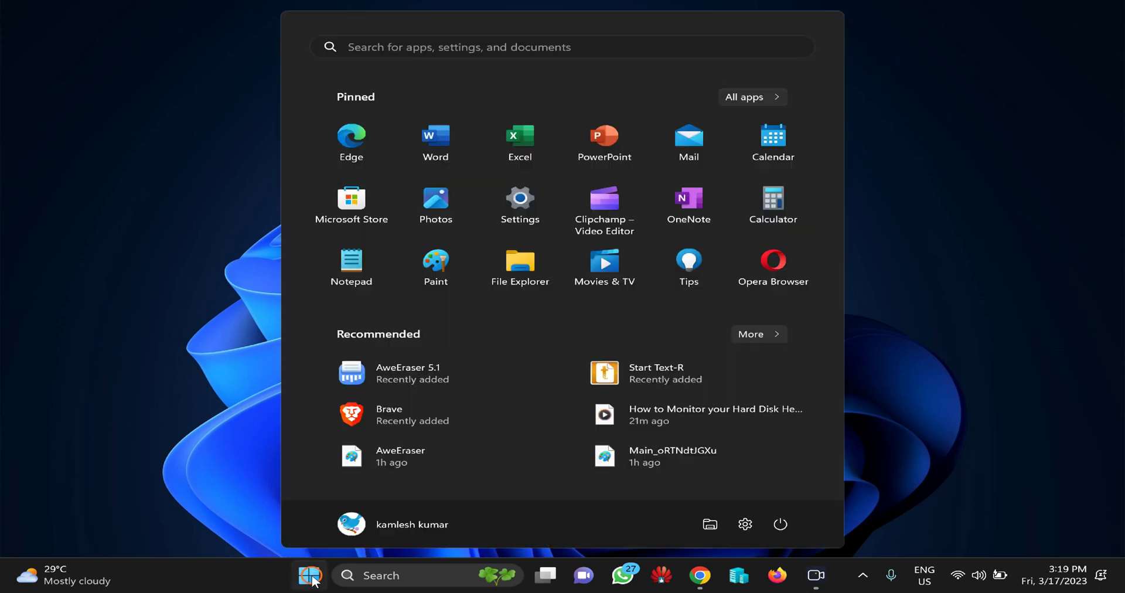
{"action": "type", "text": "re"}
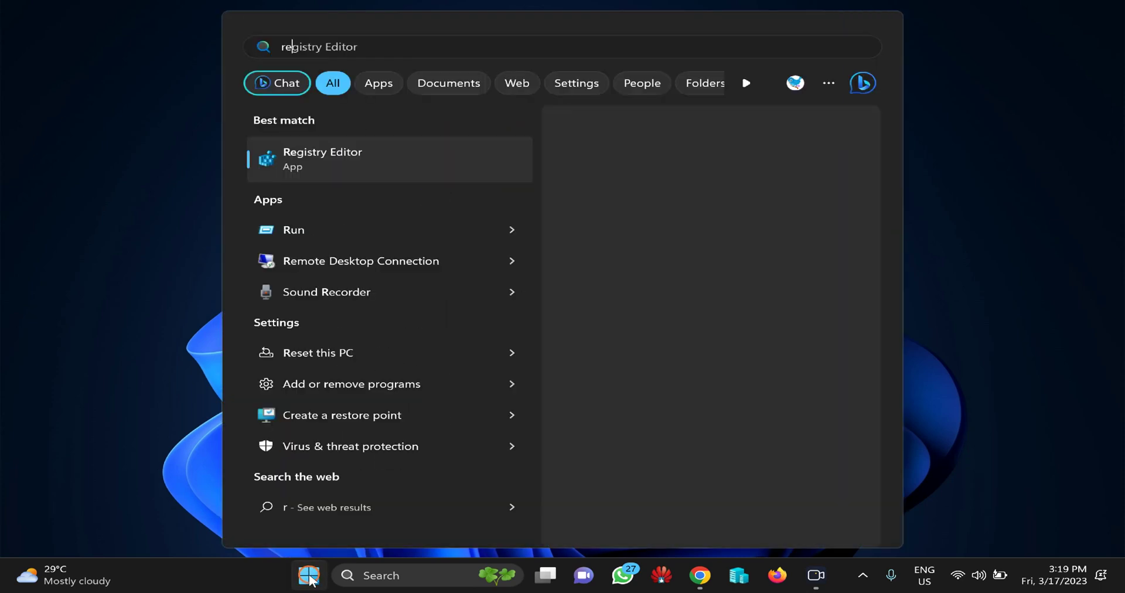
{"action": "type", "text": "gedit"}
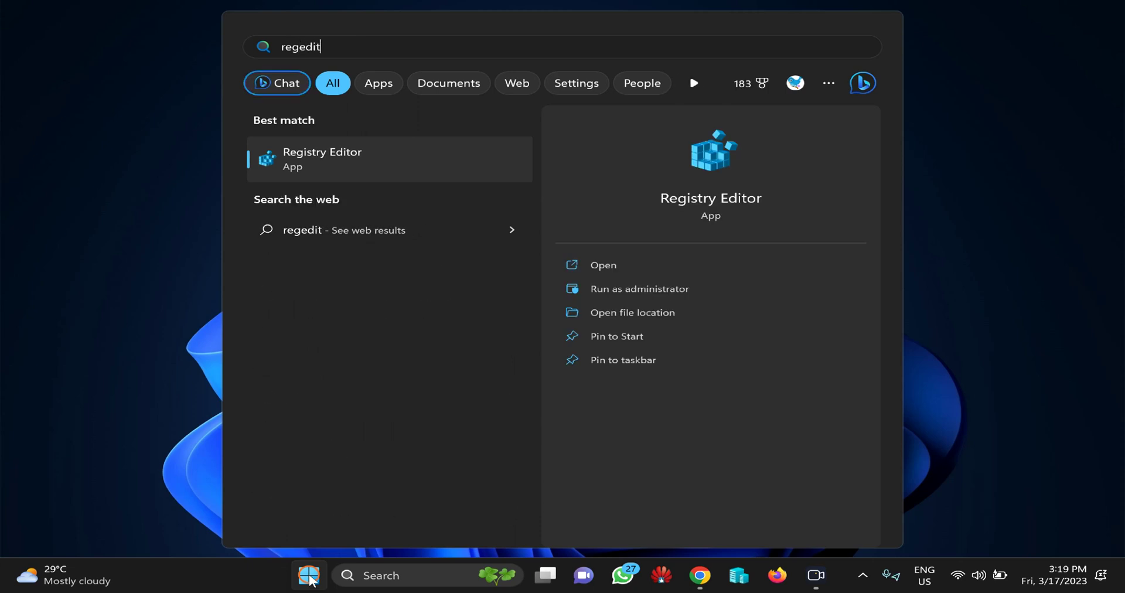
{"action": "left_click", "coordinate": [345, 159]}
{"action": "left_click", "coordinate": [482, 414]}
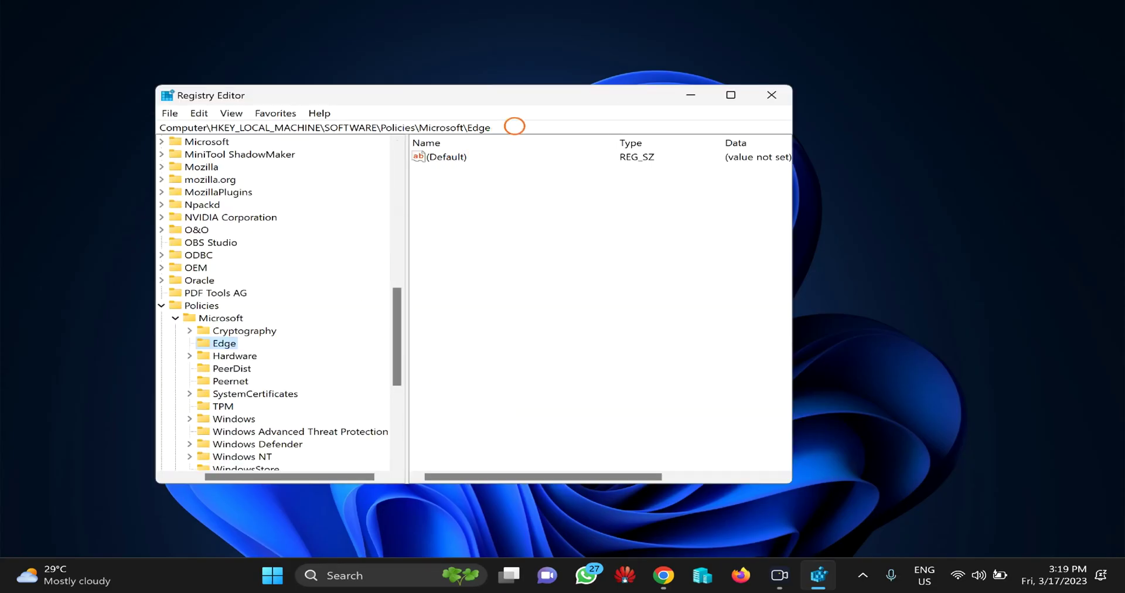
- Trim 'Edge' from the address bar path to navigate to HKEY_LOCAL_MACHINE\SOFTWARE\Policies\Microsoft
{"action": "left_click", "coordinate": [512, 126]}
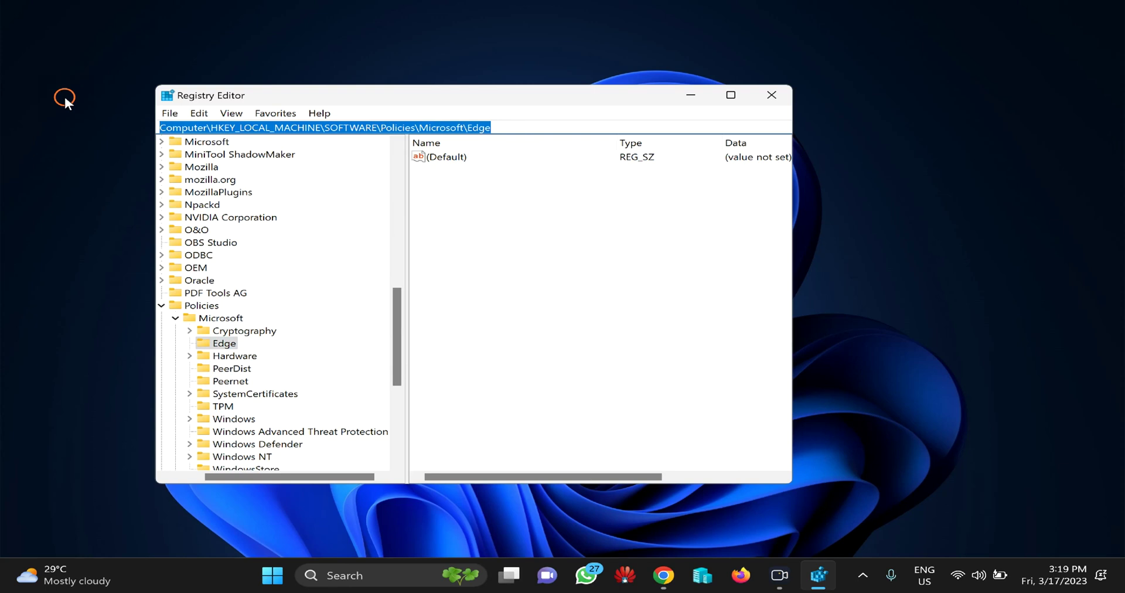
{"action": "key", "text": "End"}
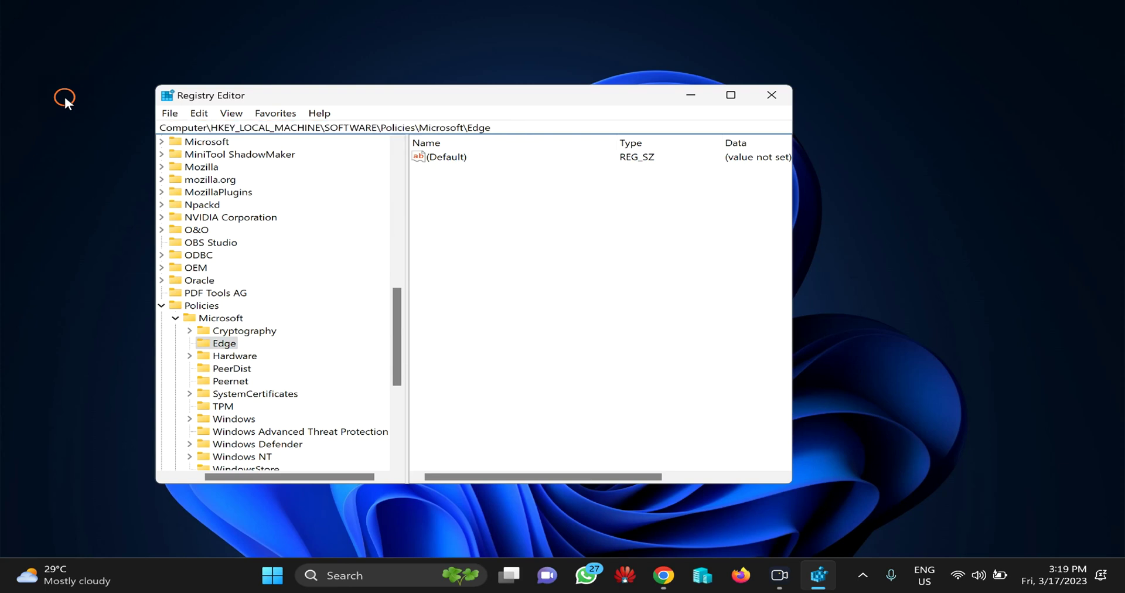
{"action": "key", "text": "Return"}
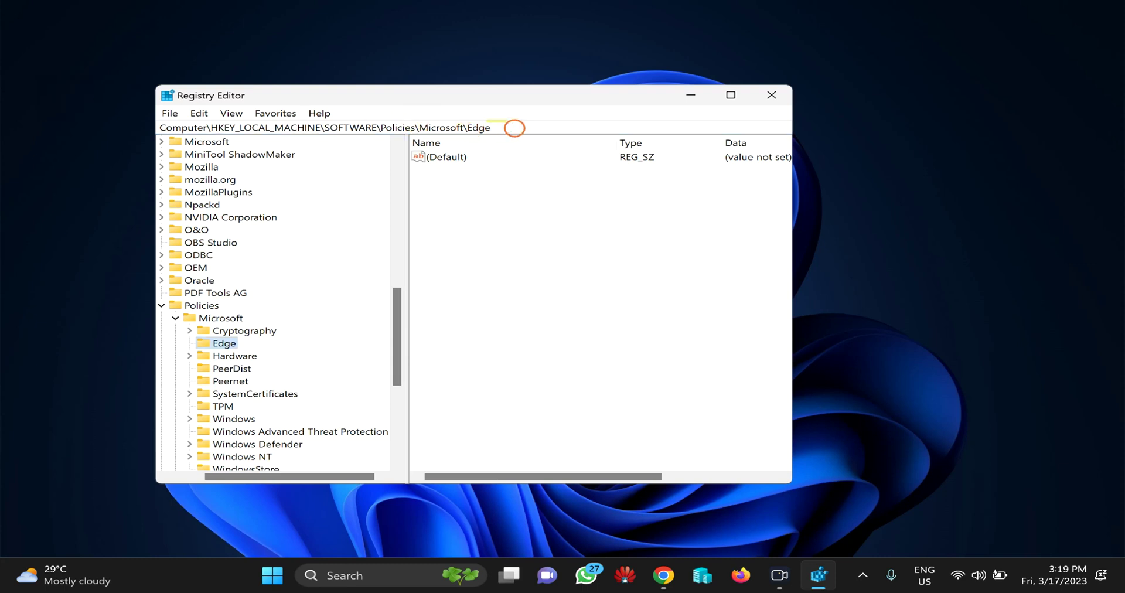
{"action": "left_click", "coordinate": [499, 128]}
{"action": "left_click_drag", "start_coordinate": [500, 128], "coordinate": [473, 127]}
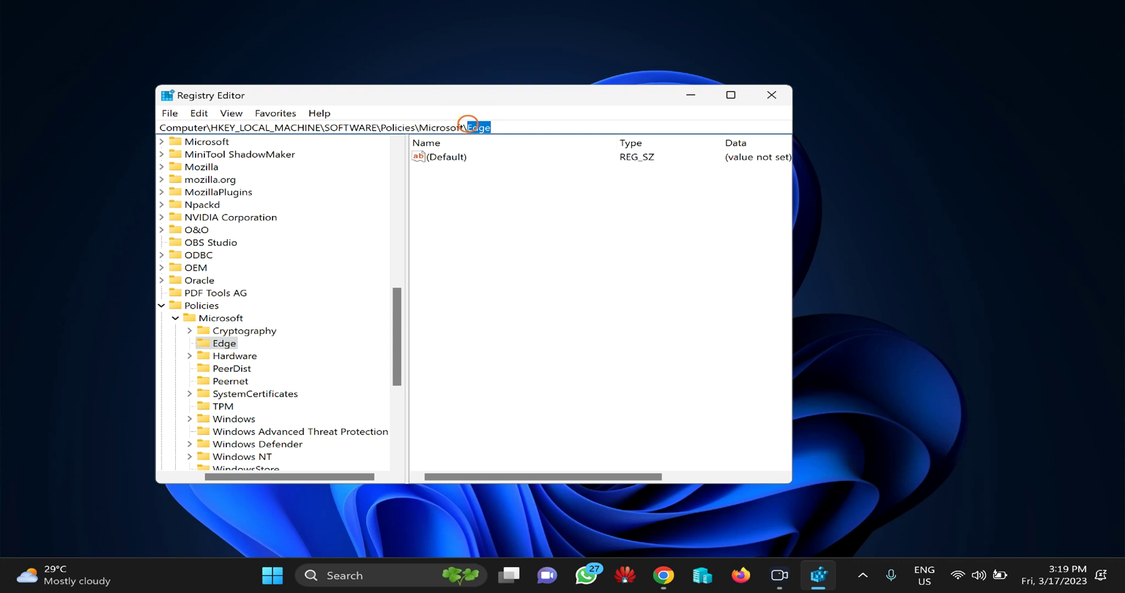
{"action": "key", "text": "BackSpace"}
{"action": "key", "text": "BackSpace"}
{"action": "key", "text": "BackSpace"}
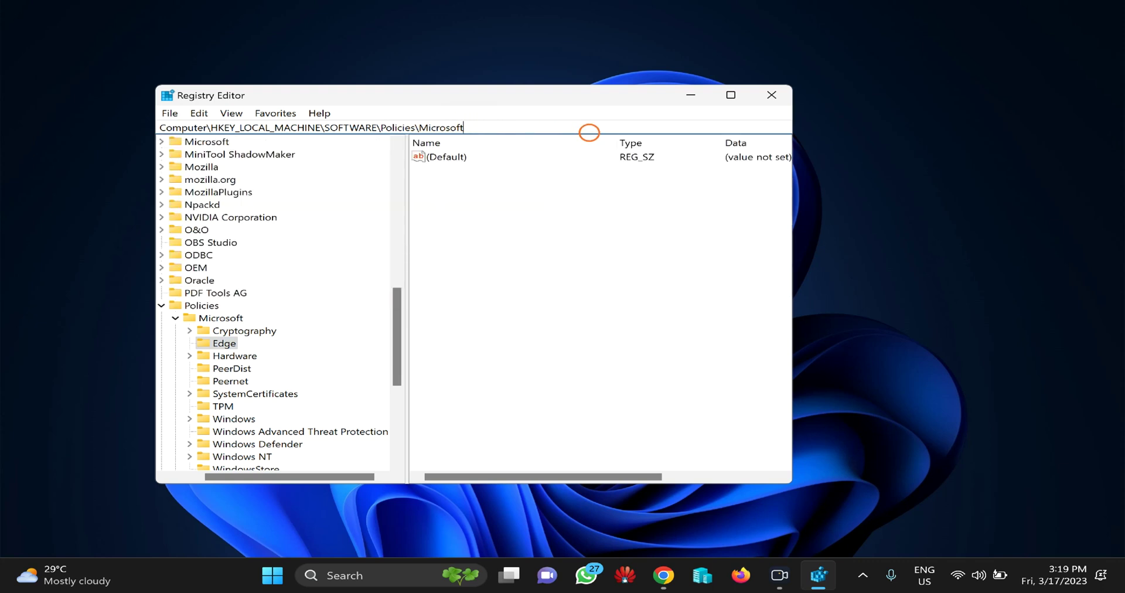
{"action": "key", "text": "Return"}
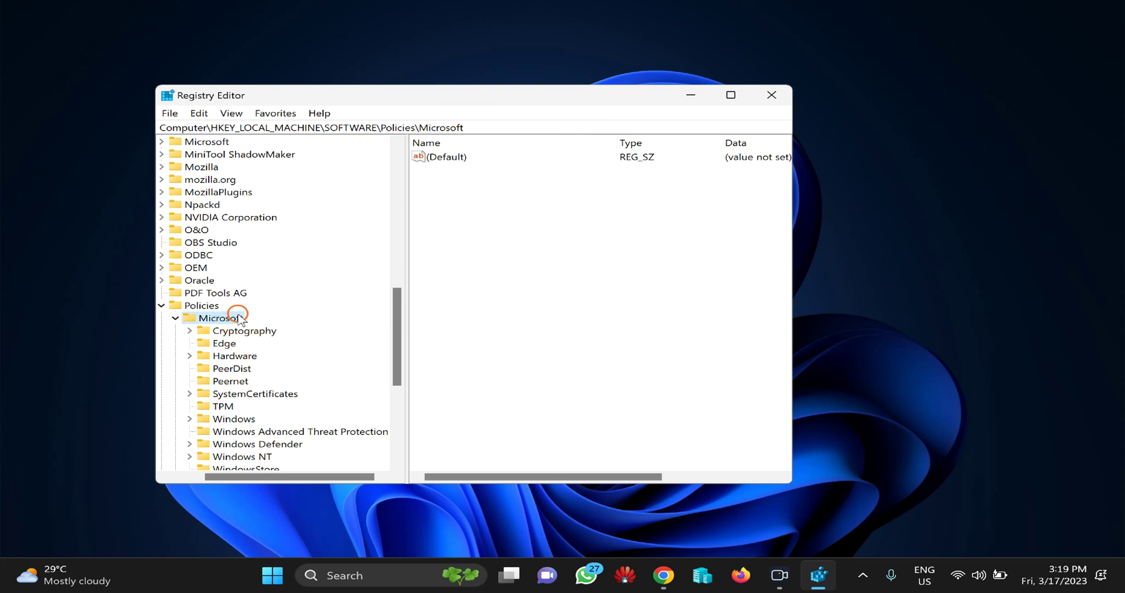
- Cancel the New > Key menu on Microsoft and select the existing Edge subkey instead
{"action": "scroll", "coordinate": [298, 362], "scroll_direction": "down", "scroll_amount": 1}
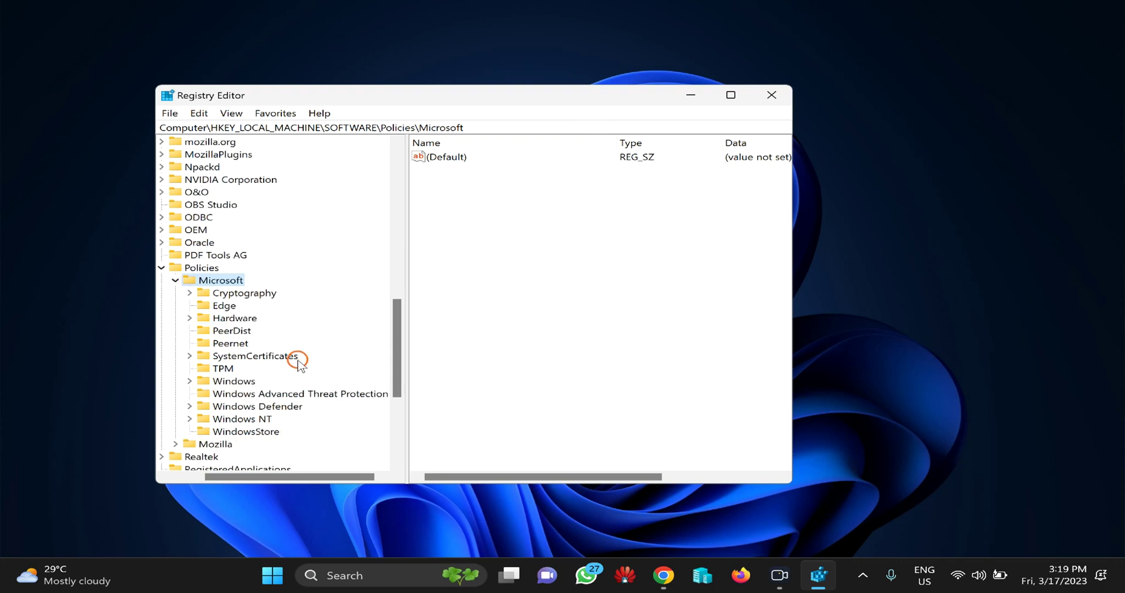
{"action": "right_click", "coordinate": [226, 281]}
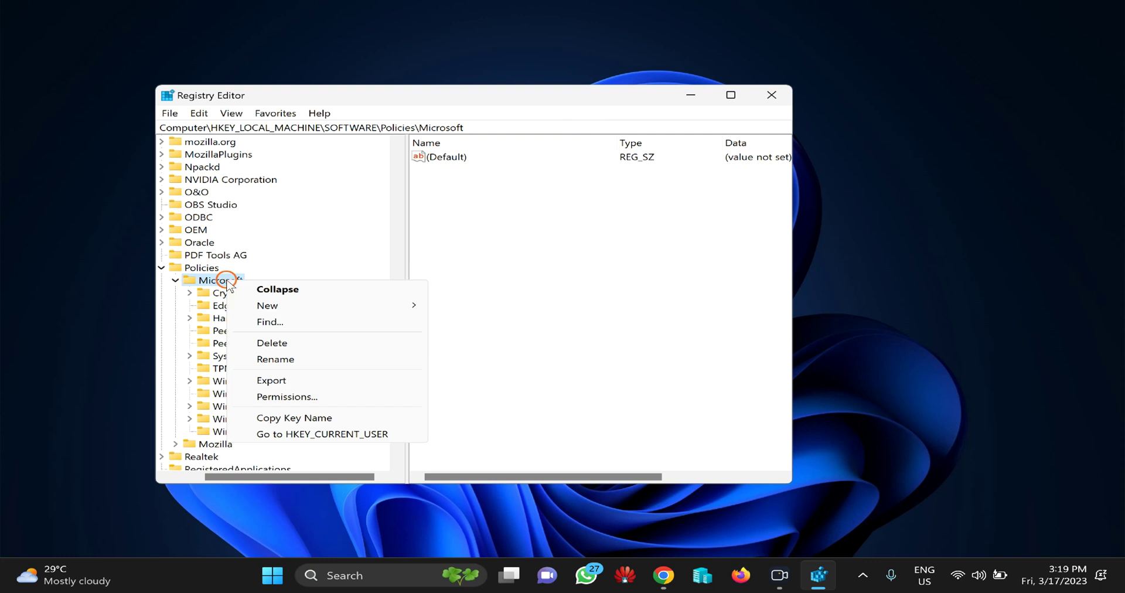
{"action": "mouse_move", "coordinate": [293, 305]}
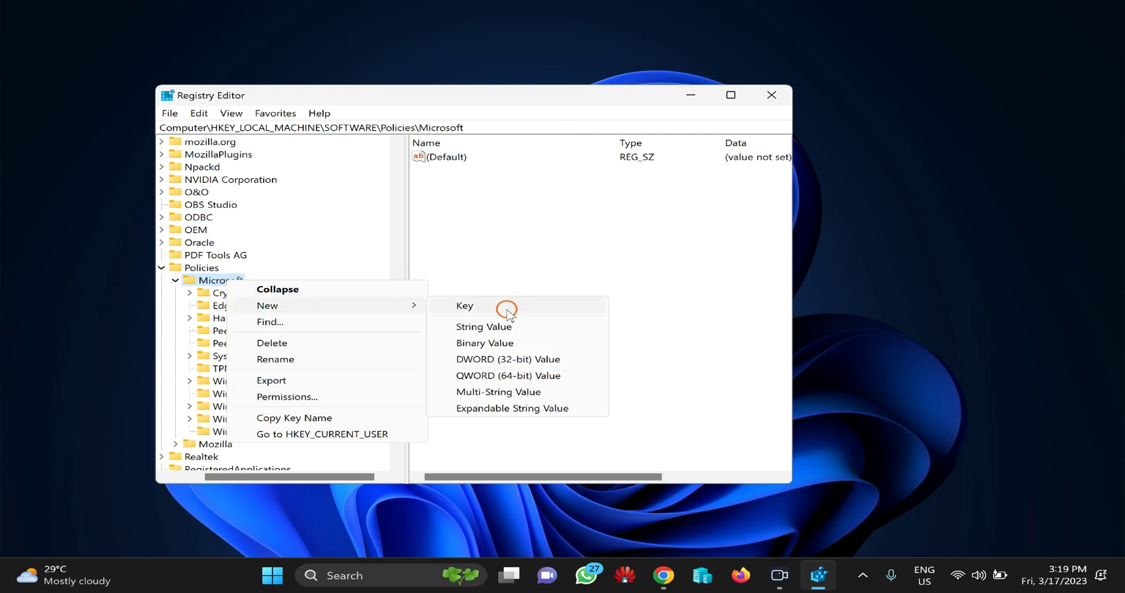
{"action": "left_click", "coordinate": [312, 244]}
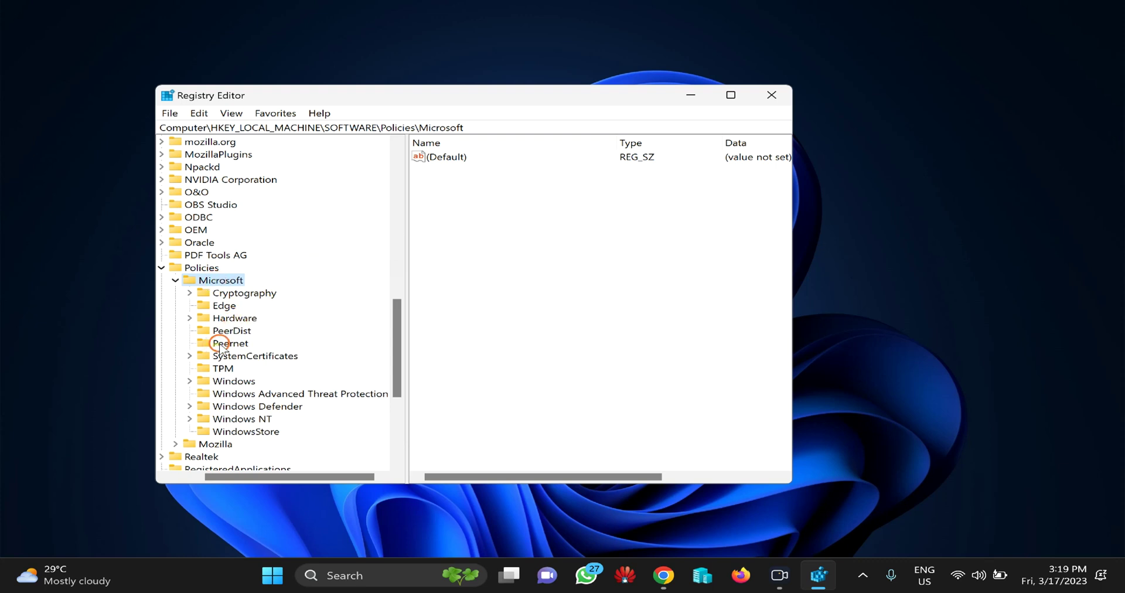
{"action": "left_click", "coordinate": [214, 306]}
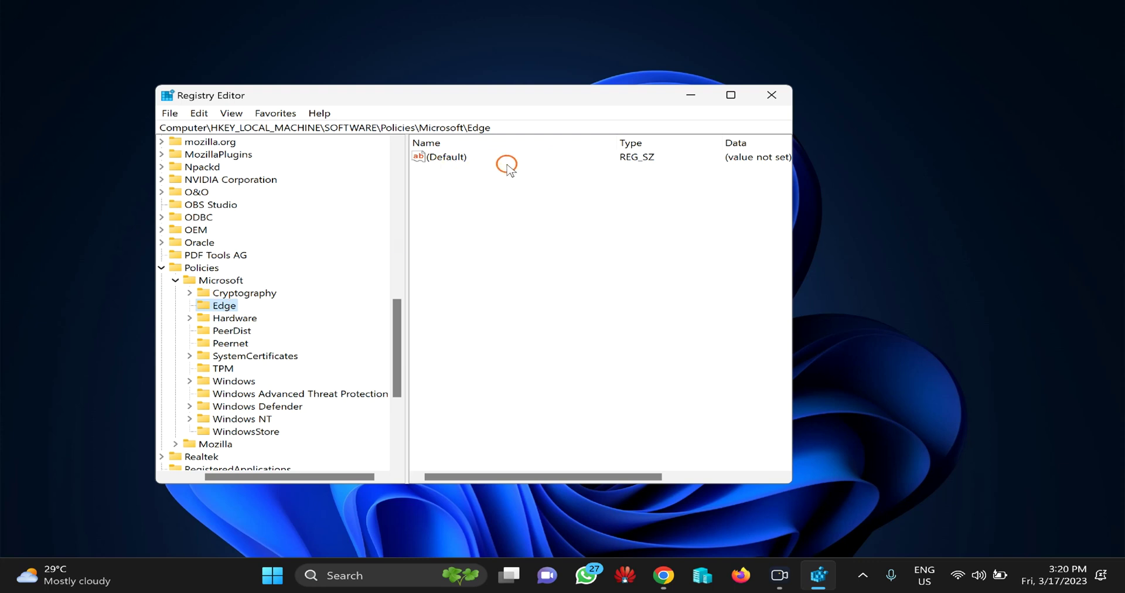
- Create a new DWORD (32-bit) Value in the Edge key and name it EnhanceSecurityMode
{"action": "right_click", "coordinate": [488, 231]}
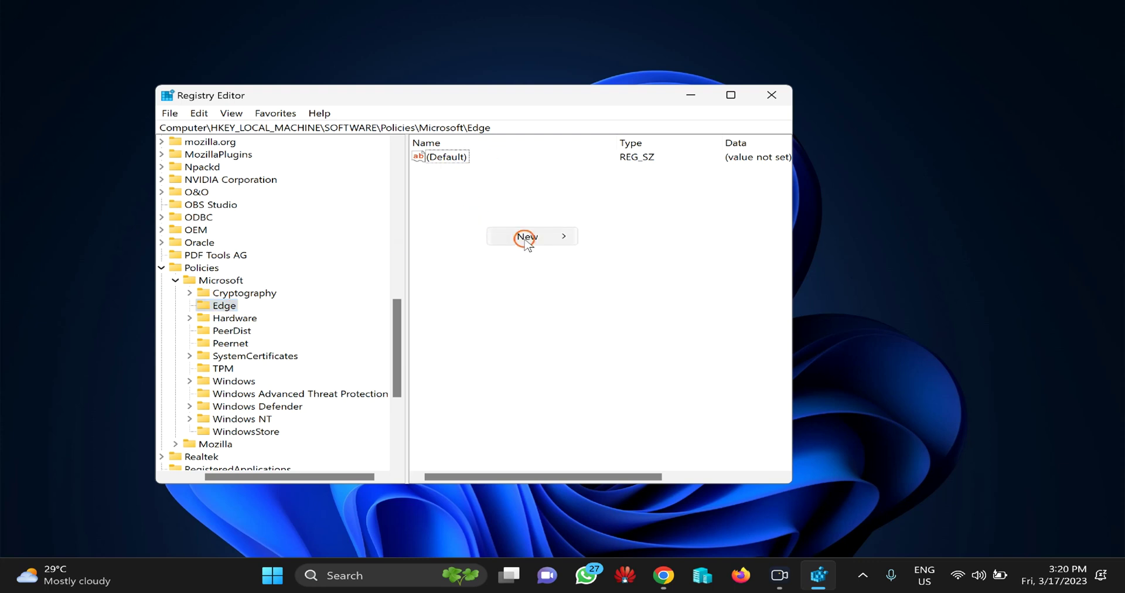
{"action": "mouse_move", "coordinate": [525, 237]}
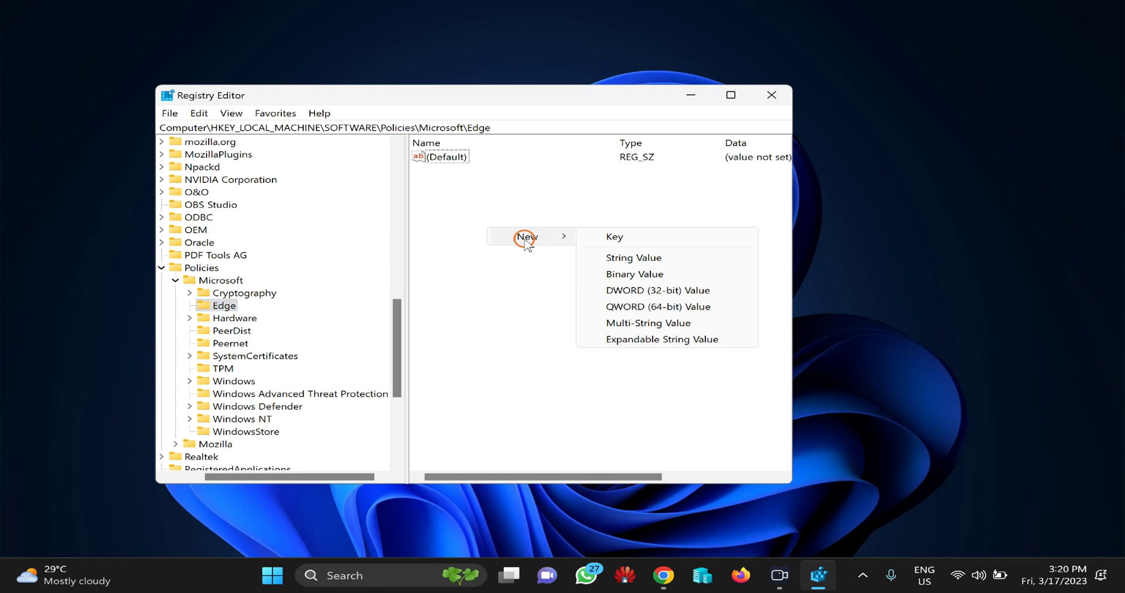
{"action": "left_click", "coordinate": [659, 296]}
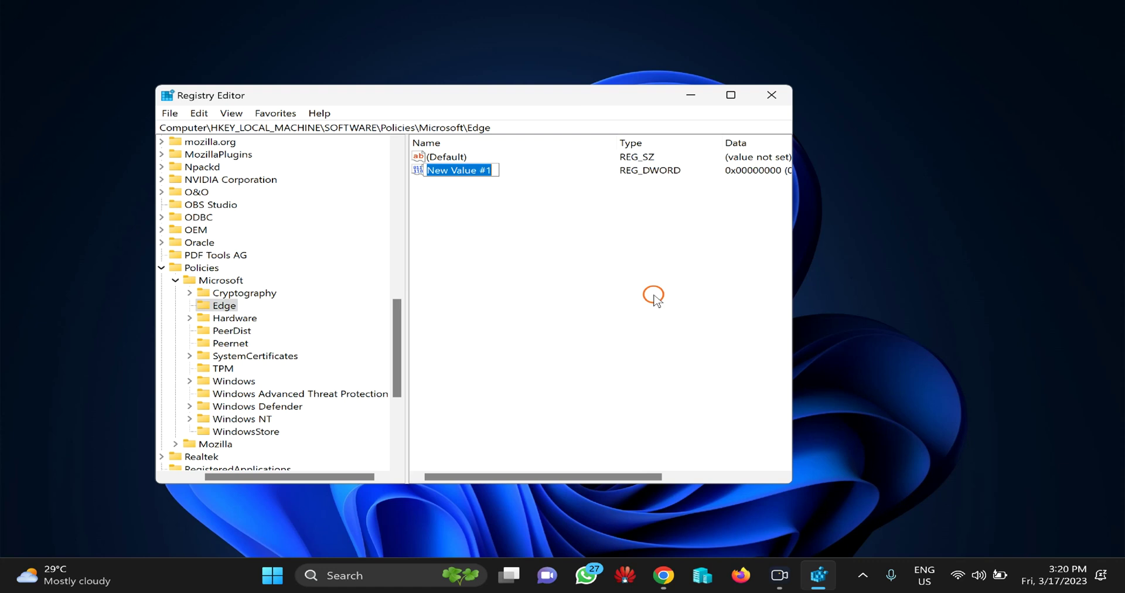
{"action": "type", "text": "En"}
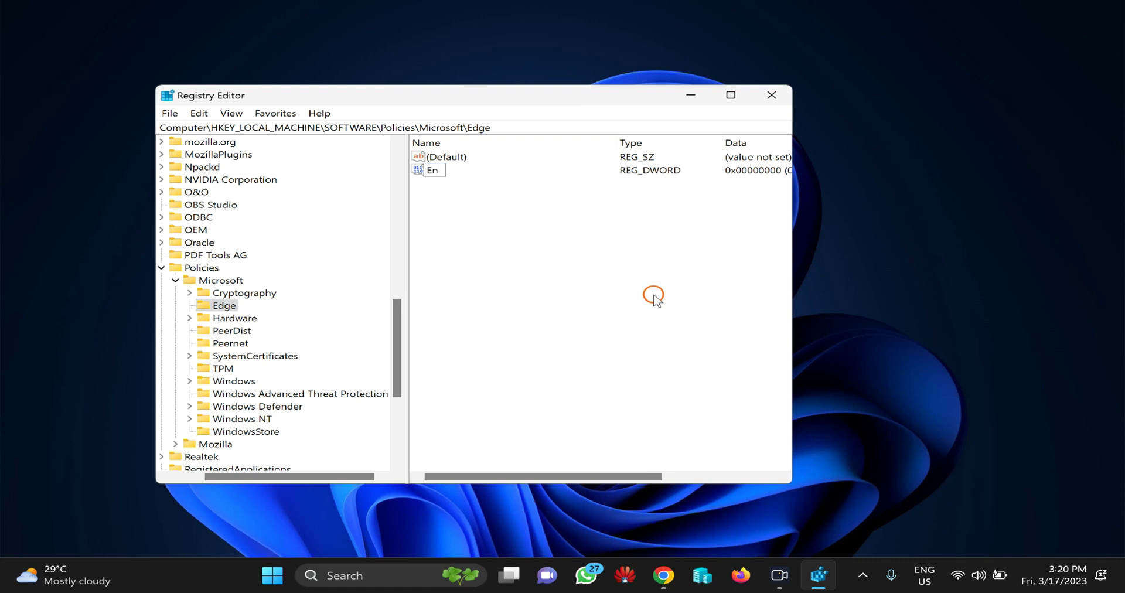
{"action": "type", "text": "hanceSecurity"}
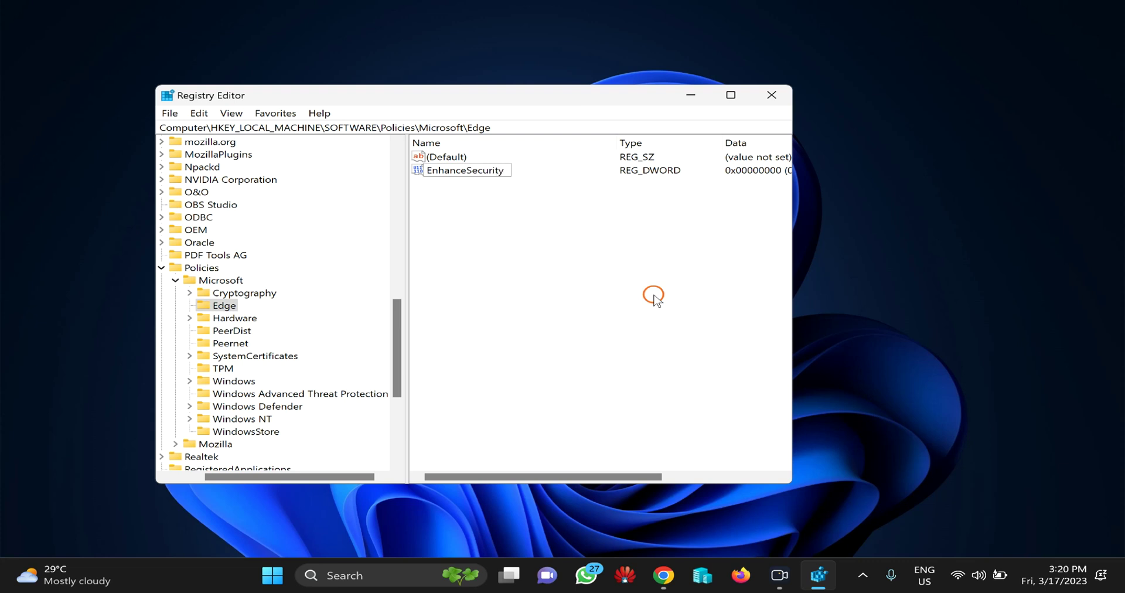
{"action": "type", "text": "Mode"}
{"action": "key", "text": "Return"}
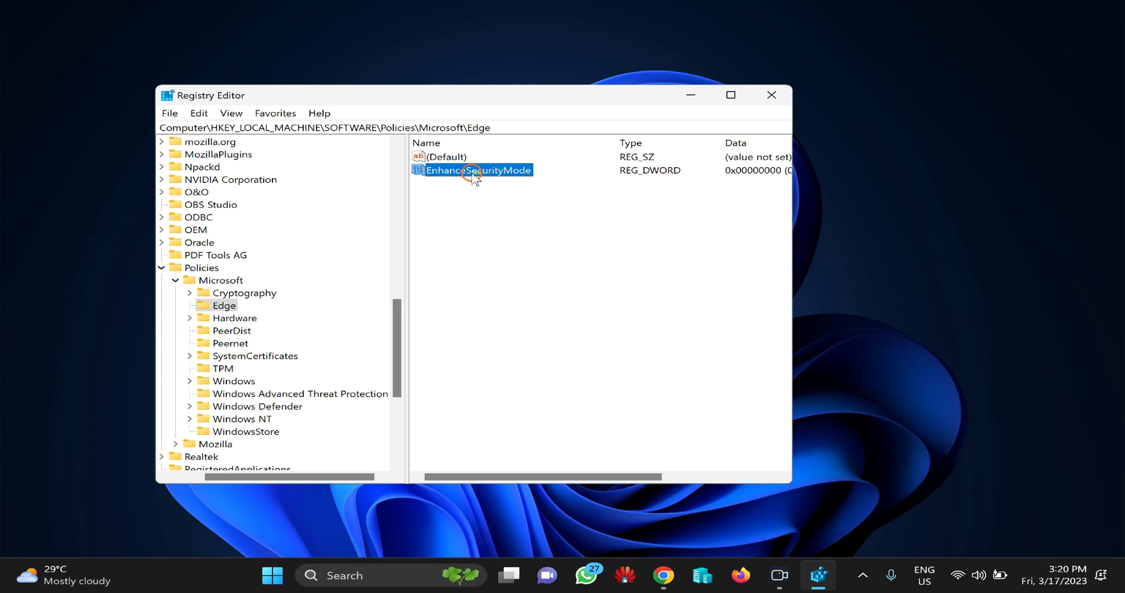
- Edit EnhanceSecurityMode, replace the typed 1 with 0 as hexadecimal data, and confirm with OK
{"action": "double_click", "coordinate": [494, 175]}
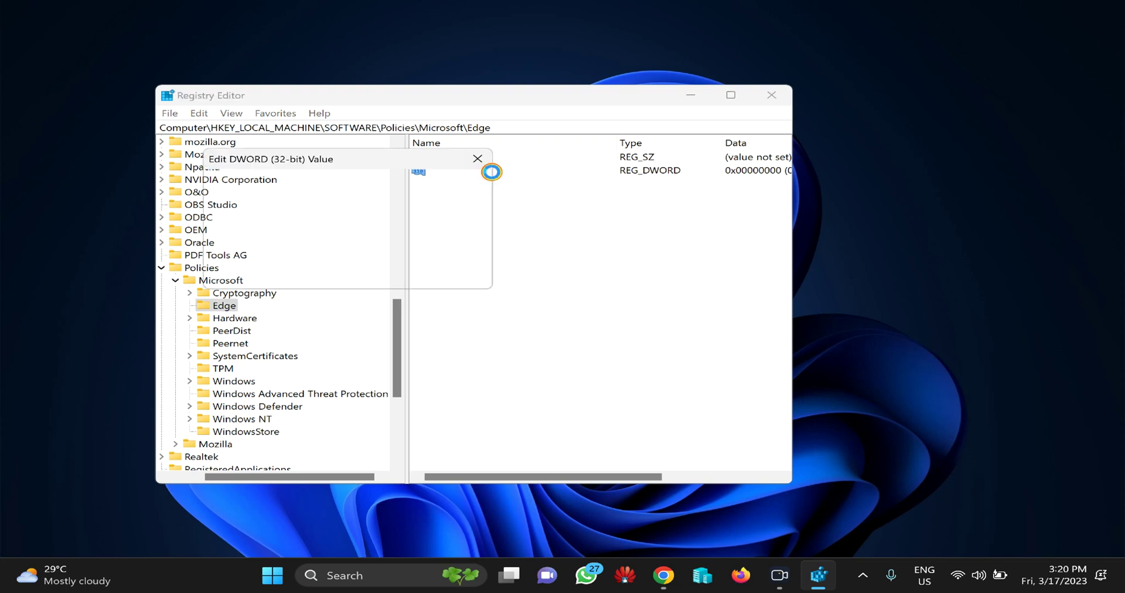
{"action": "left_click_drag", "start_coordinate": [382, 162], "coordinate": [667, 231]}
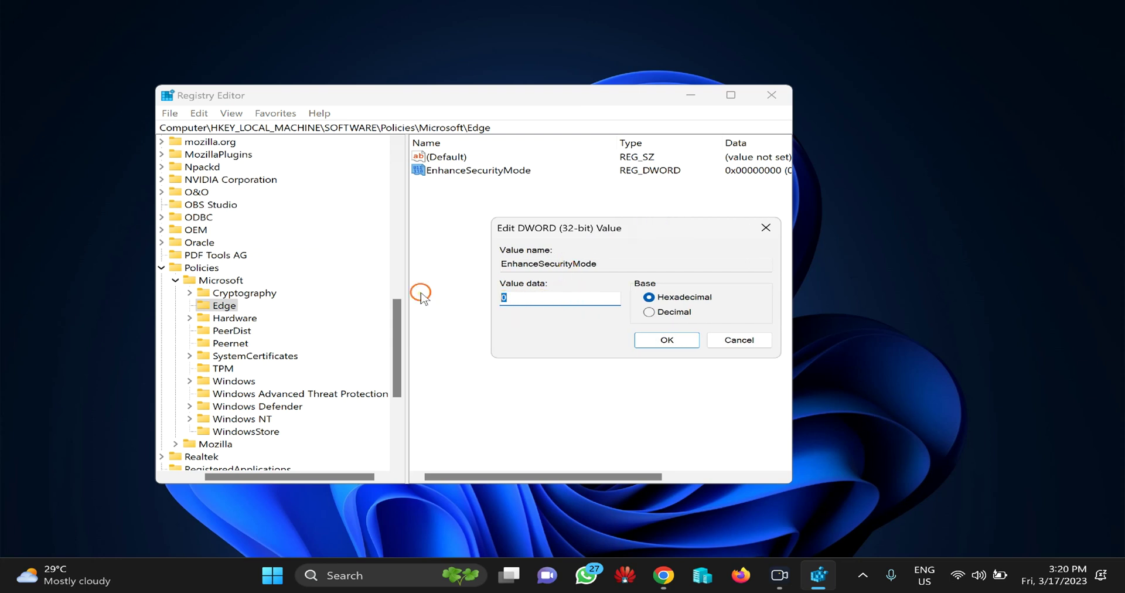
{"action": "type", "text": "1"}
{"action": "key", "text": "BackSpace"}
{"action": "type", "text": "0"}
{"action": "left_click", "coordinate": [647, 340]}
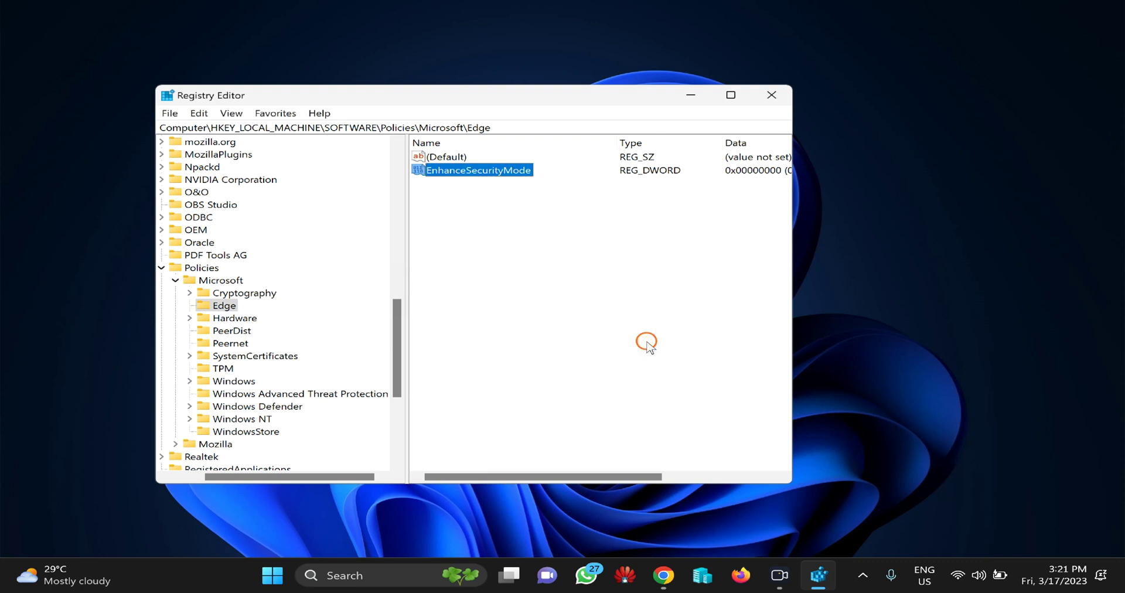